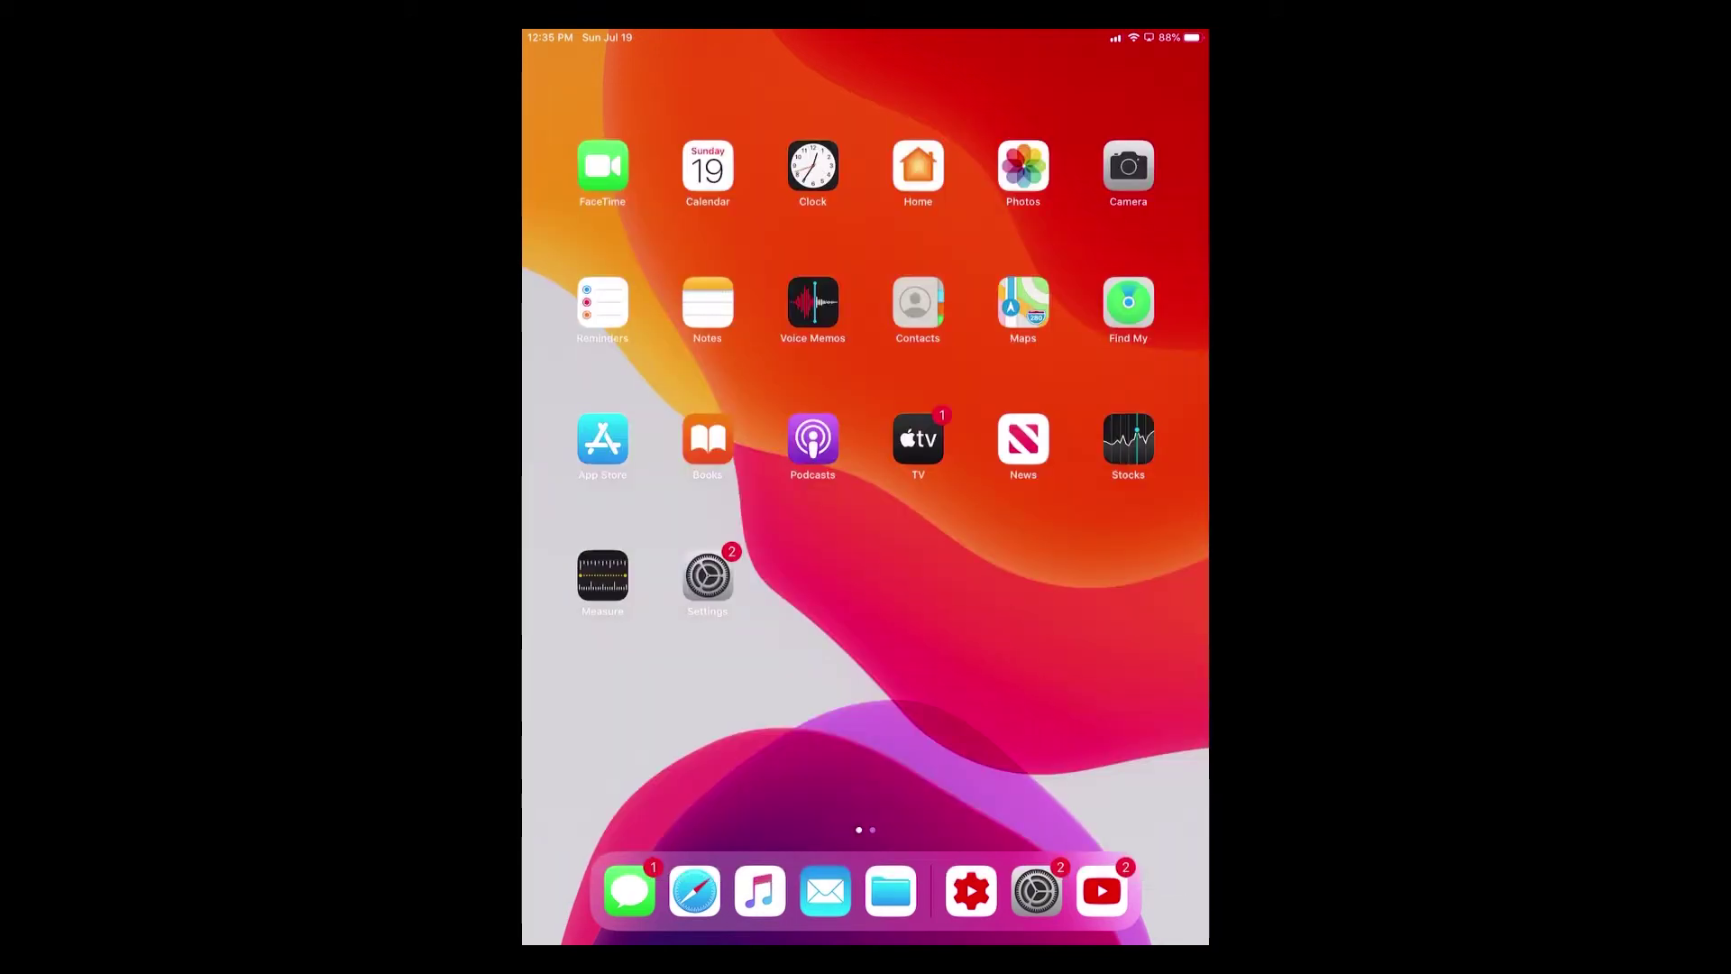
# Step: Open Settings and check for updates until iPadOS 13.6 is listed as available
pyautogui.click(708, 576)
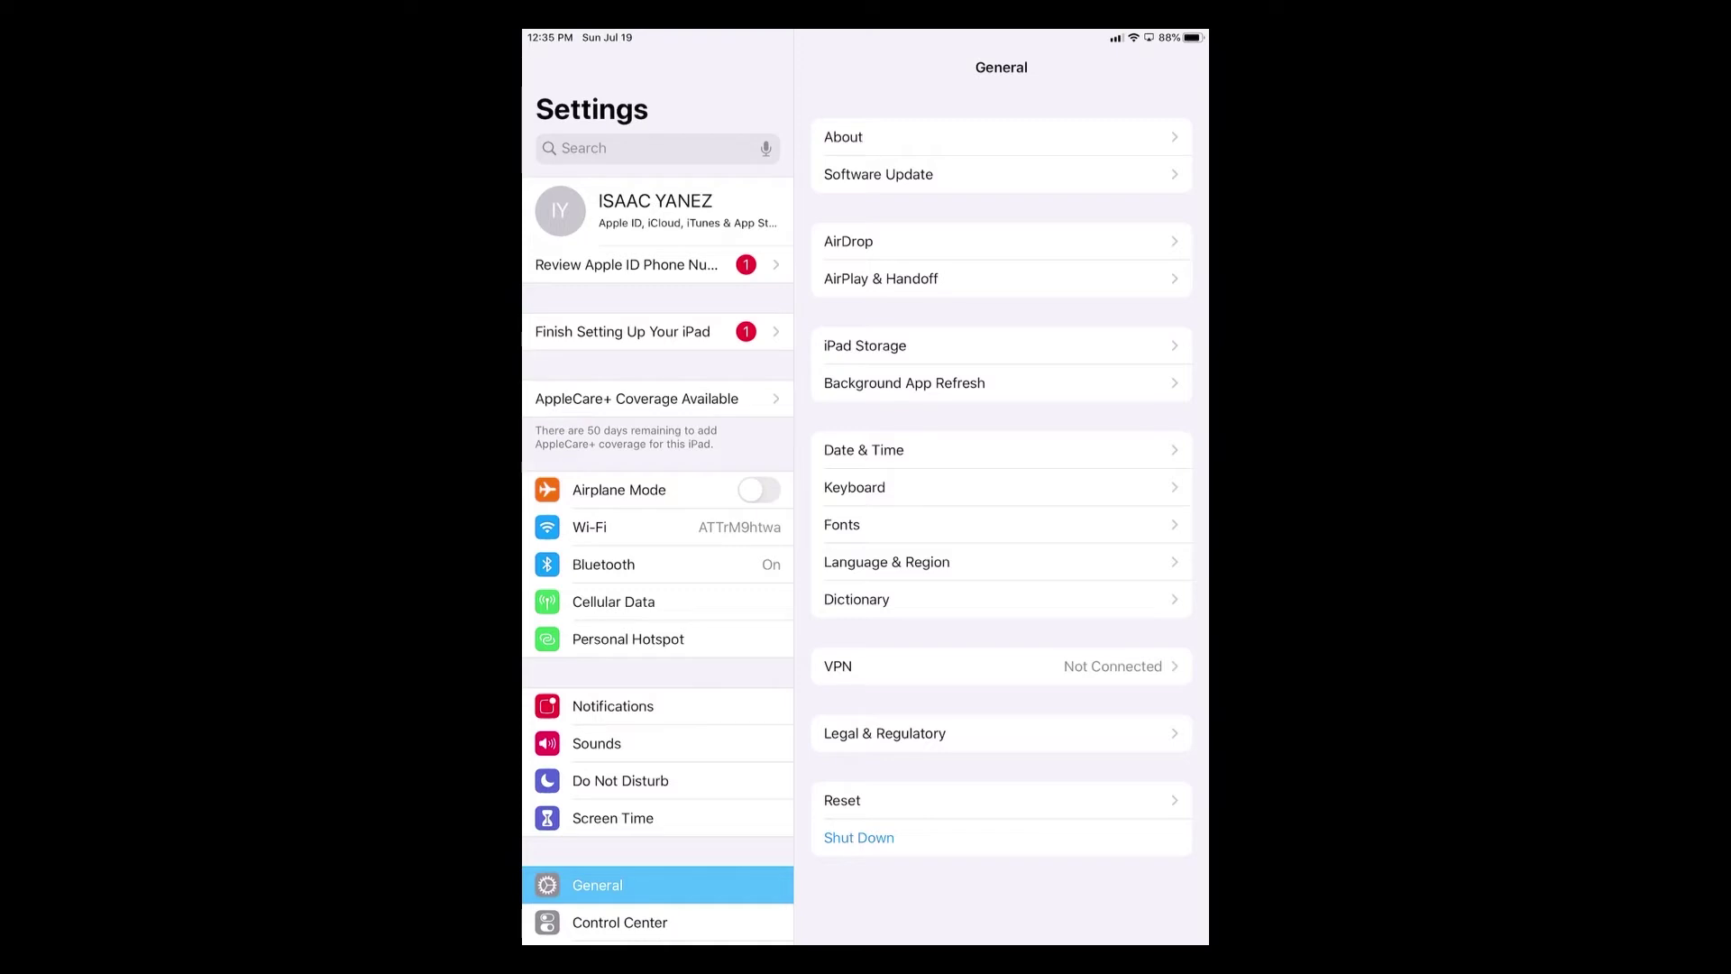
pyautogui.click(1000, 173)
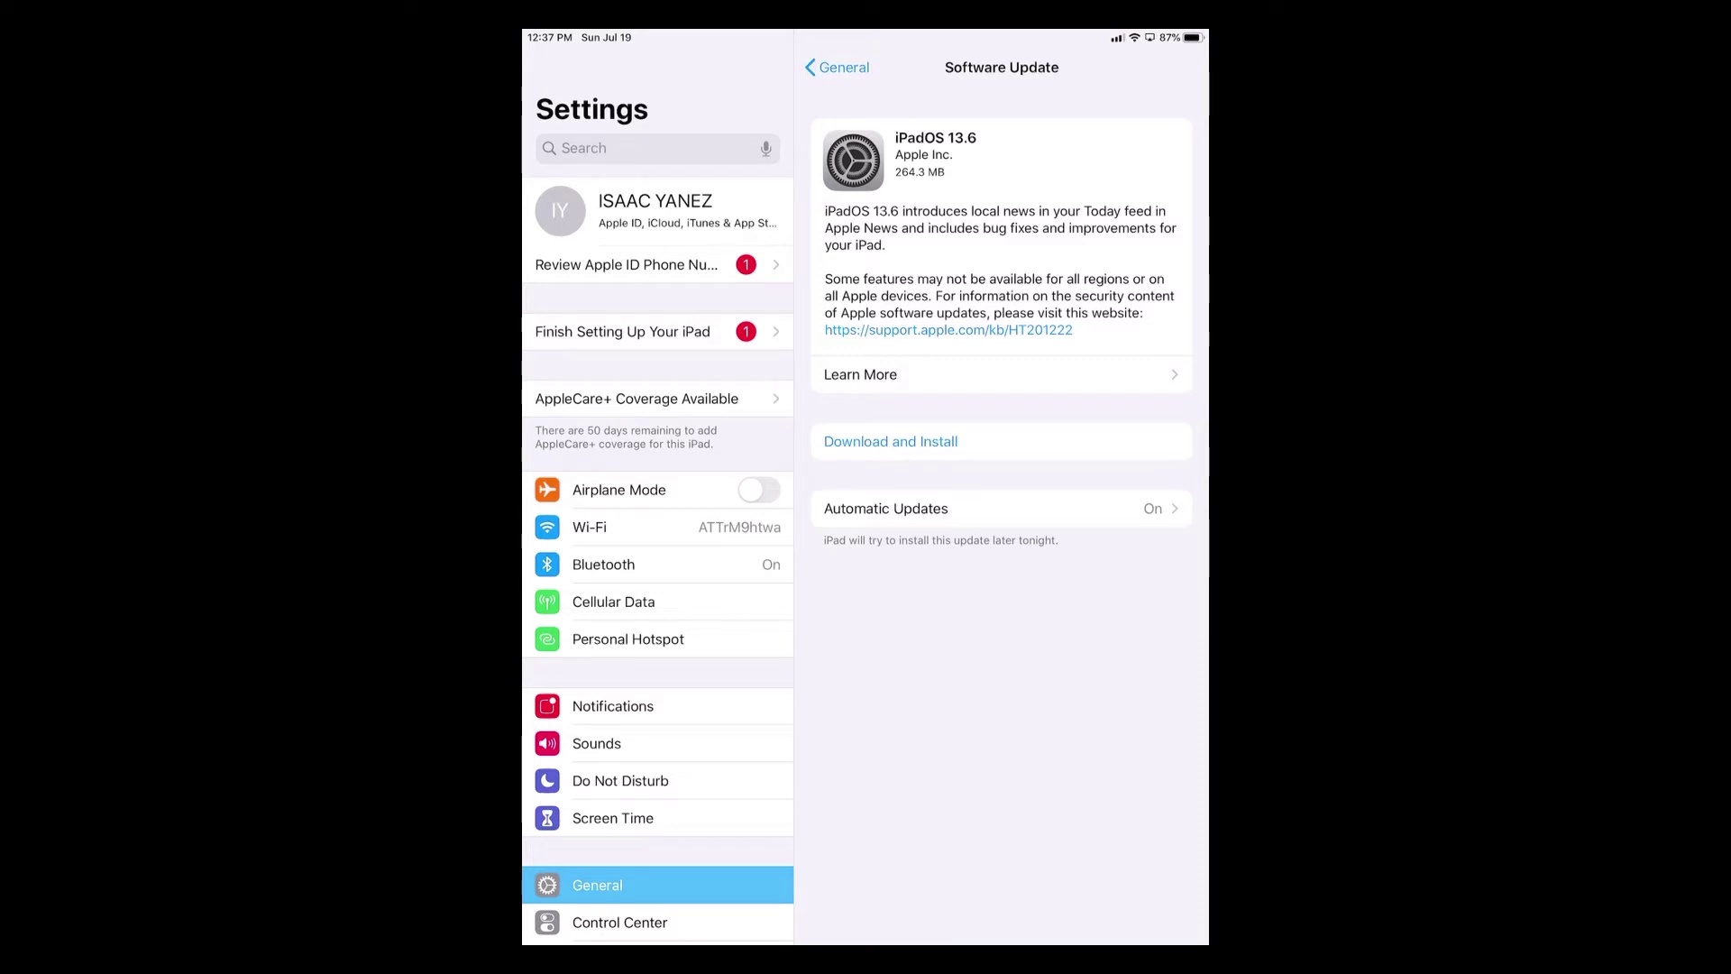
pyautogui.click(1001, 375)
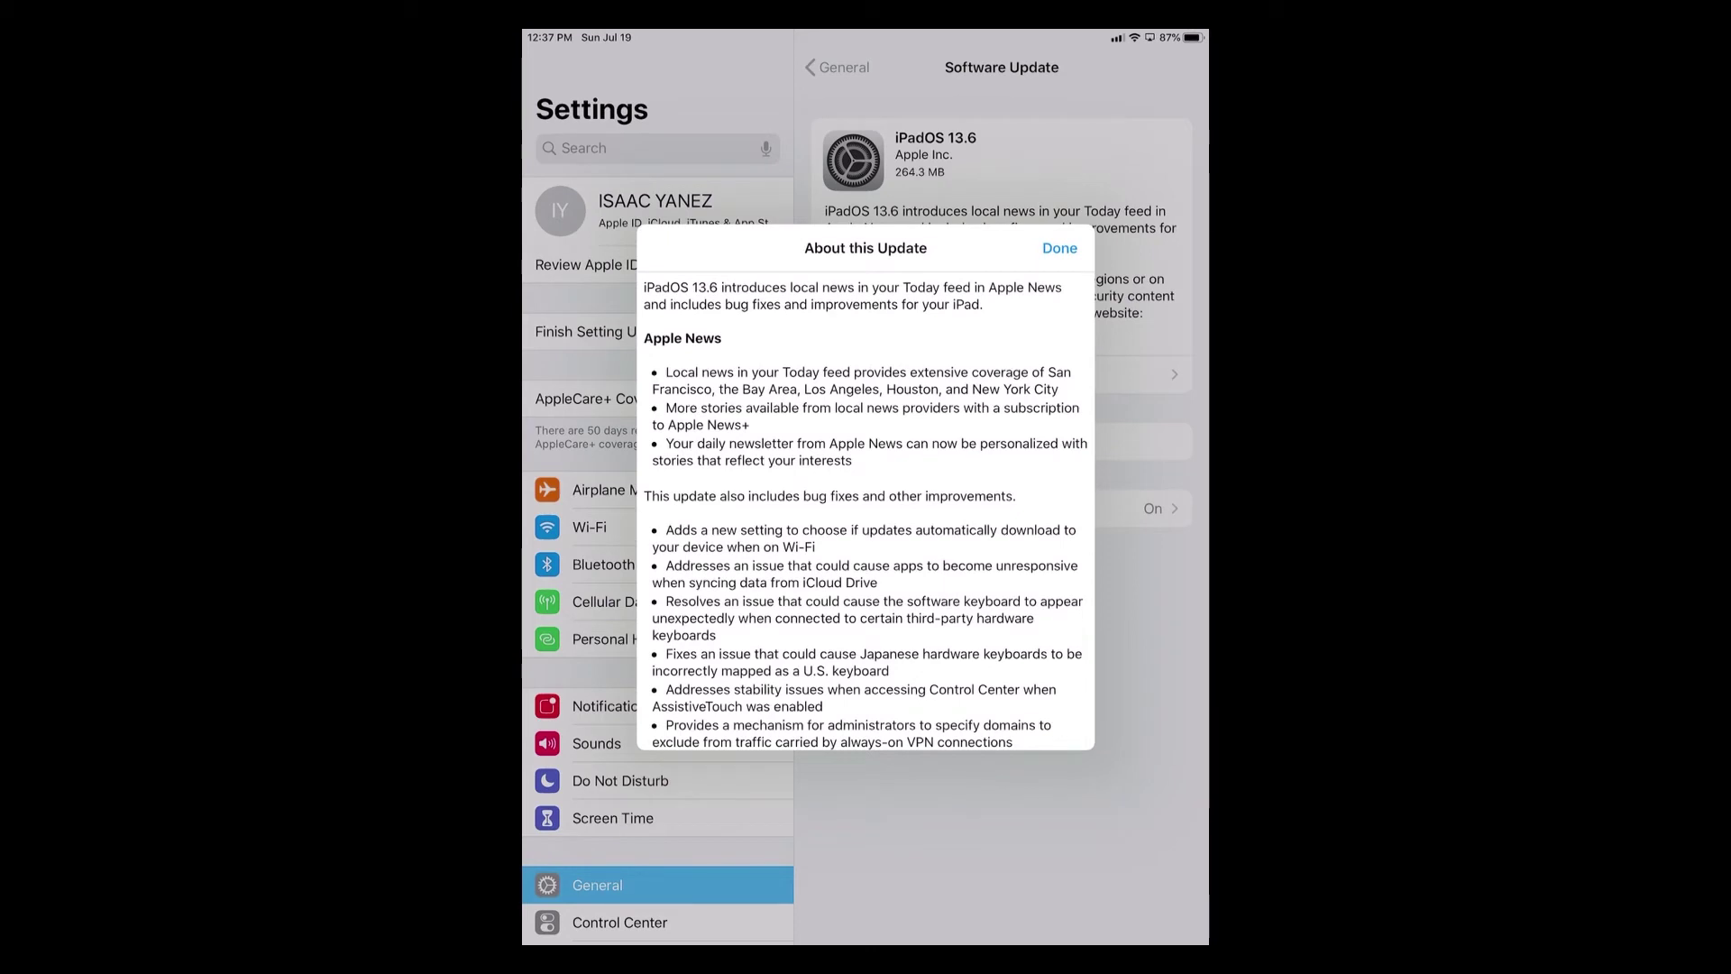
pyautogui.click(1059, 248)
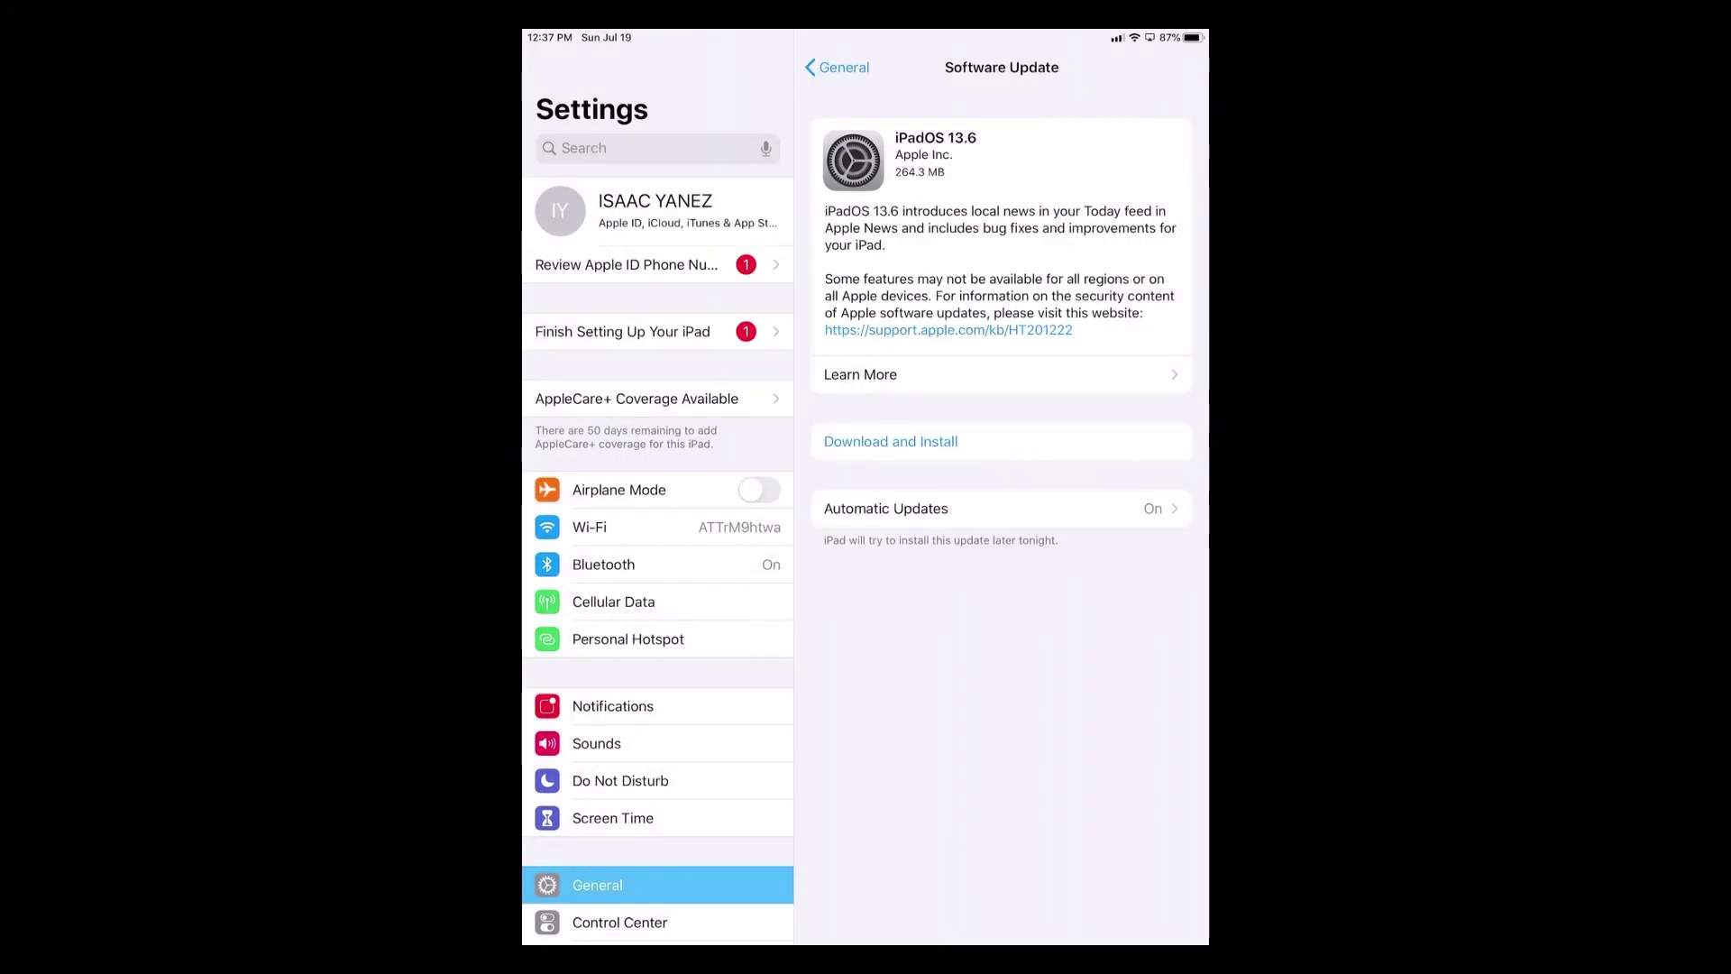
pyautogui.click(1001, 509)
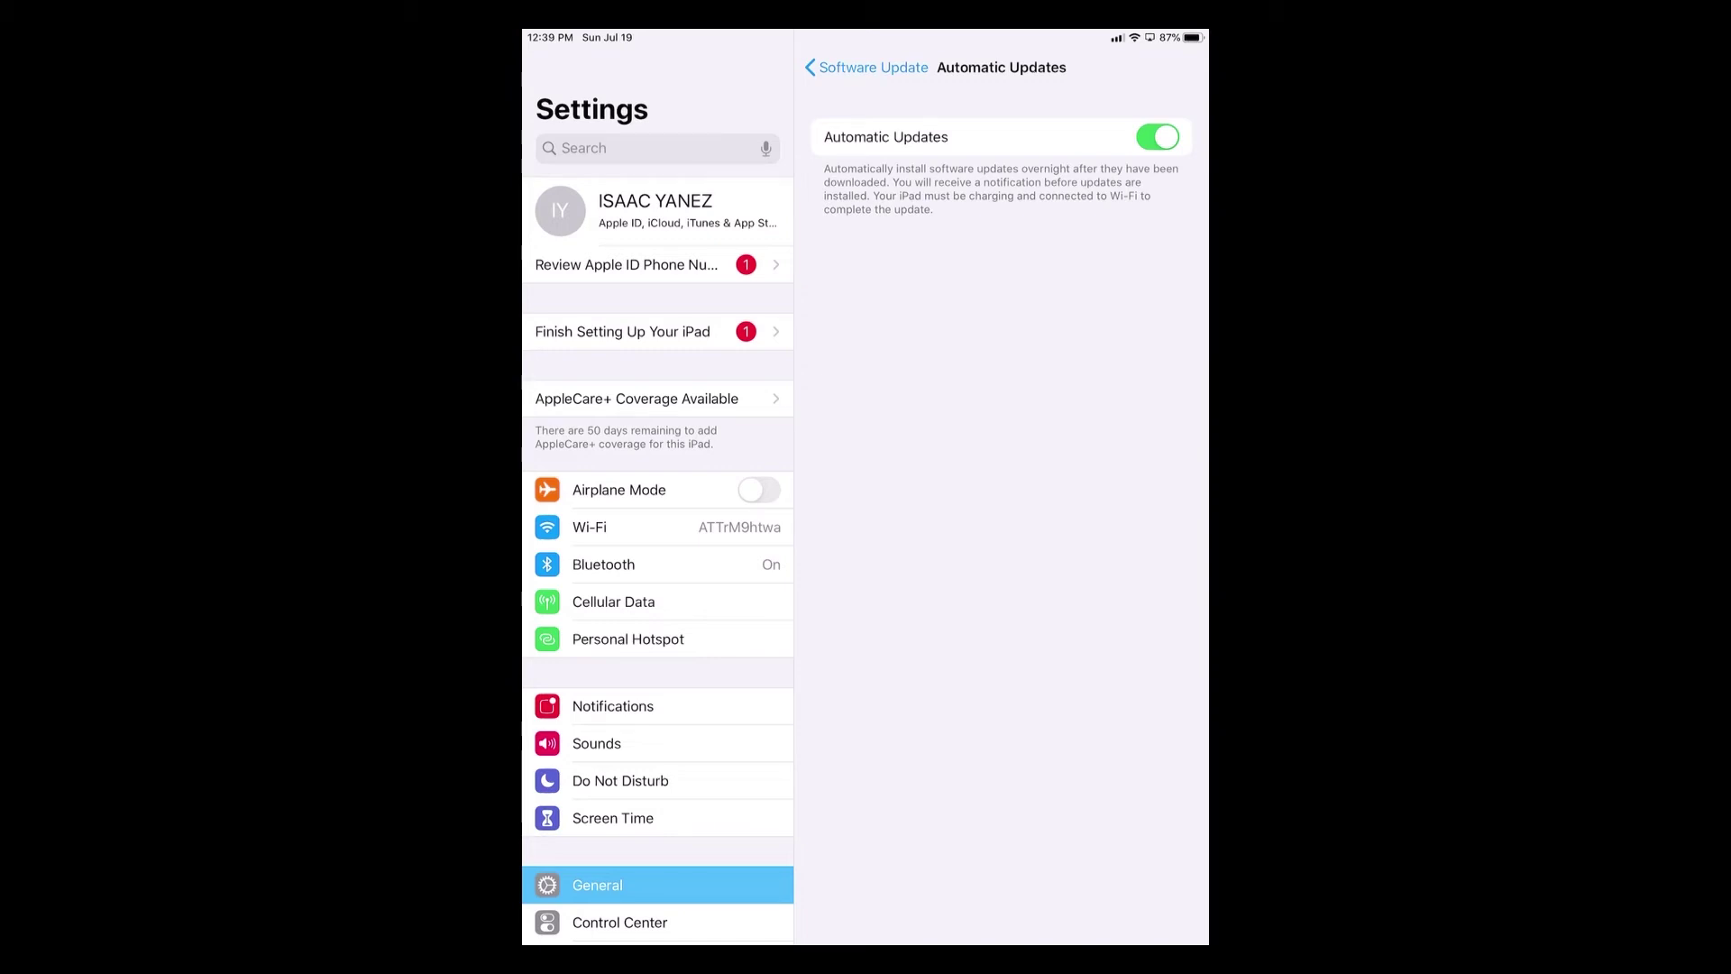
pyautogui.click(867, 66)
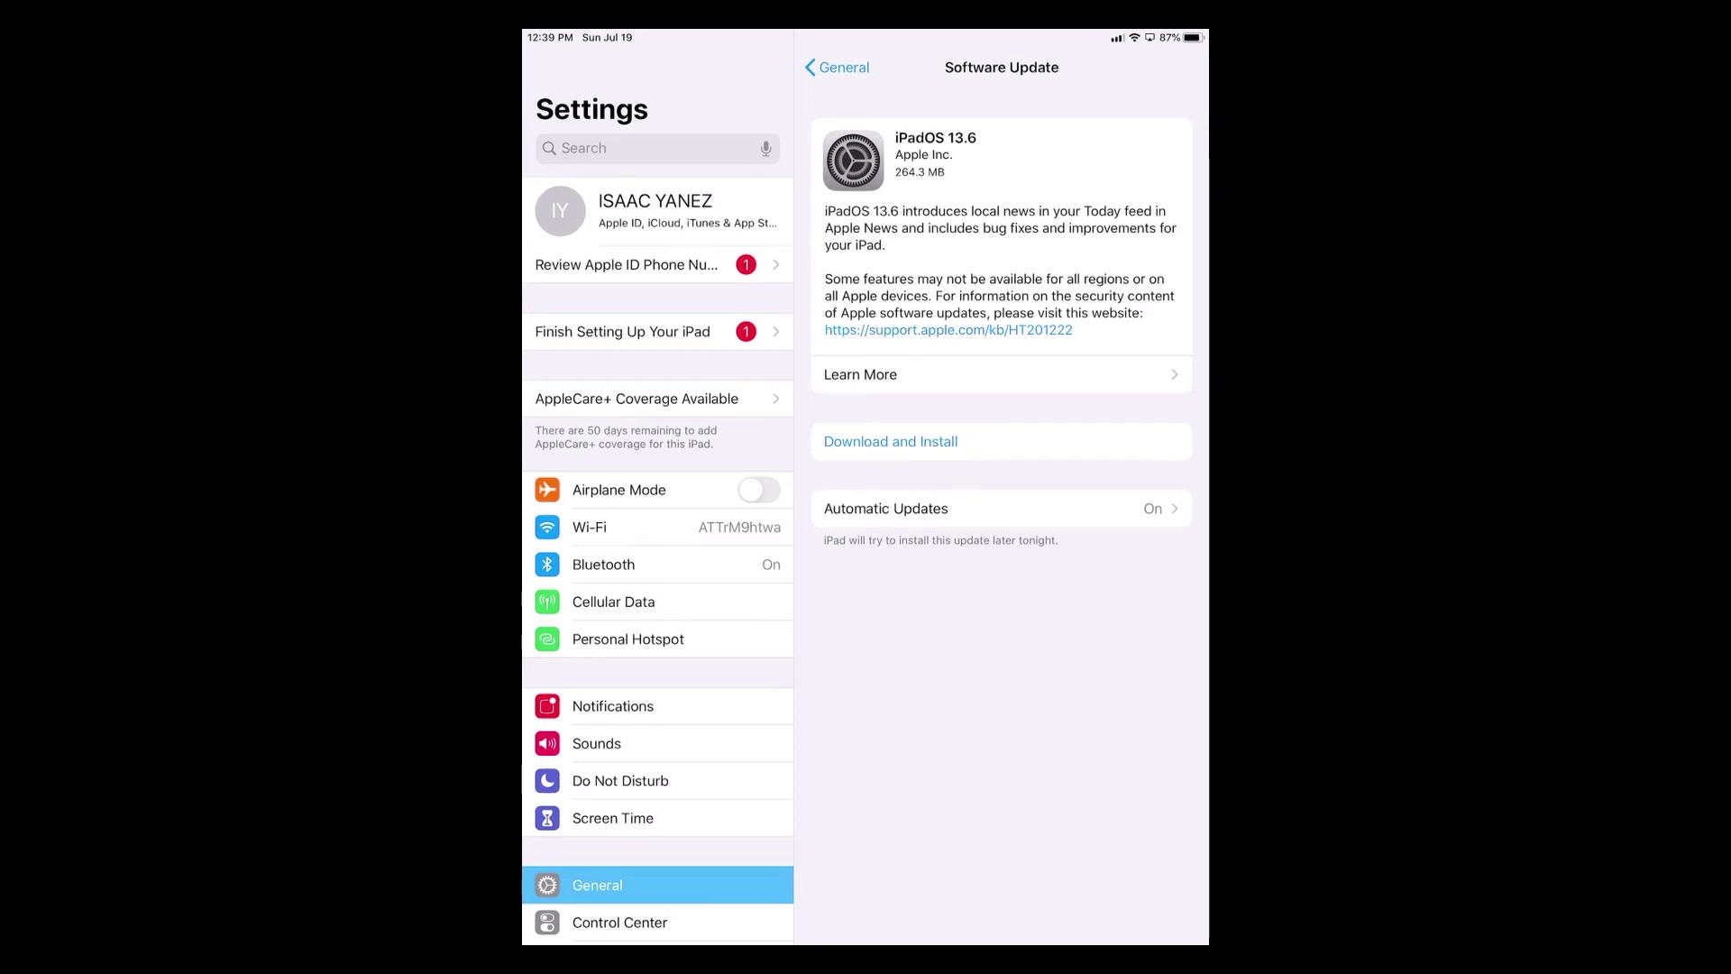
pyautogui.click(890, 441)
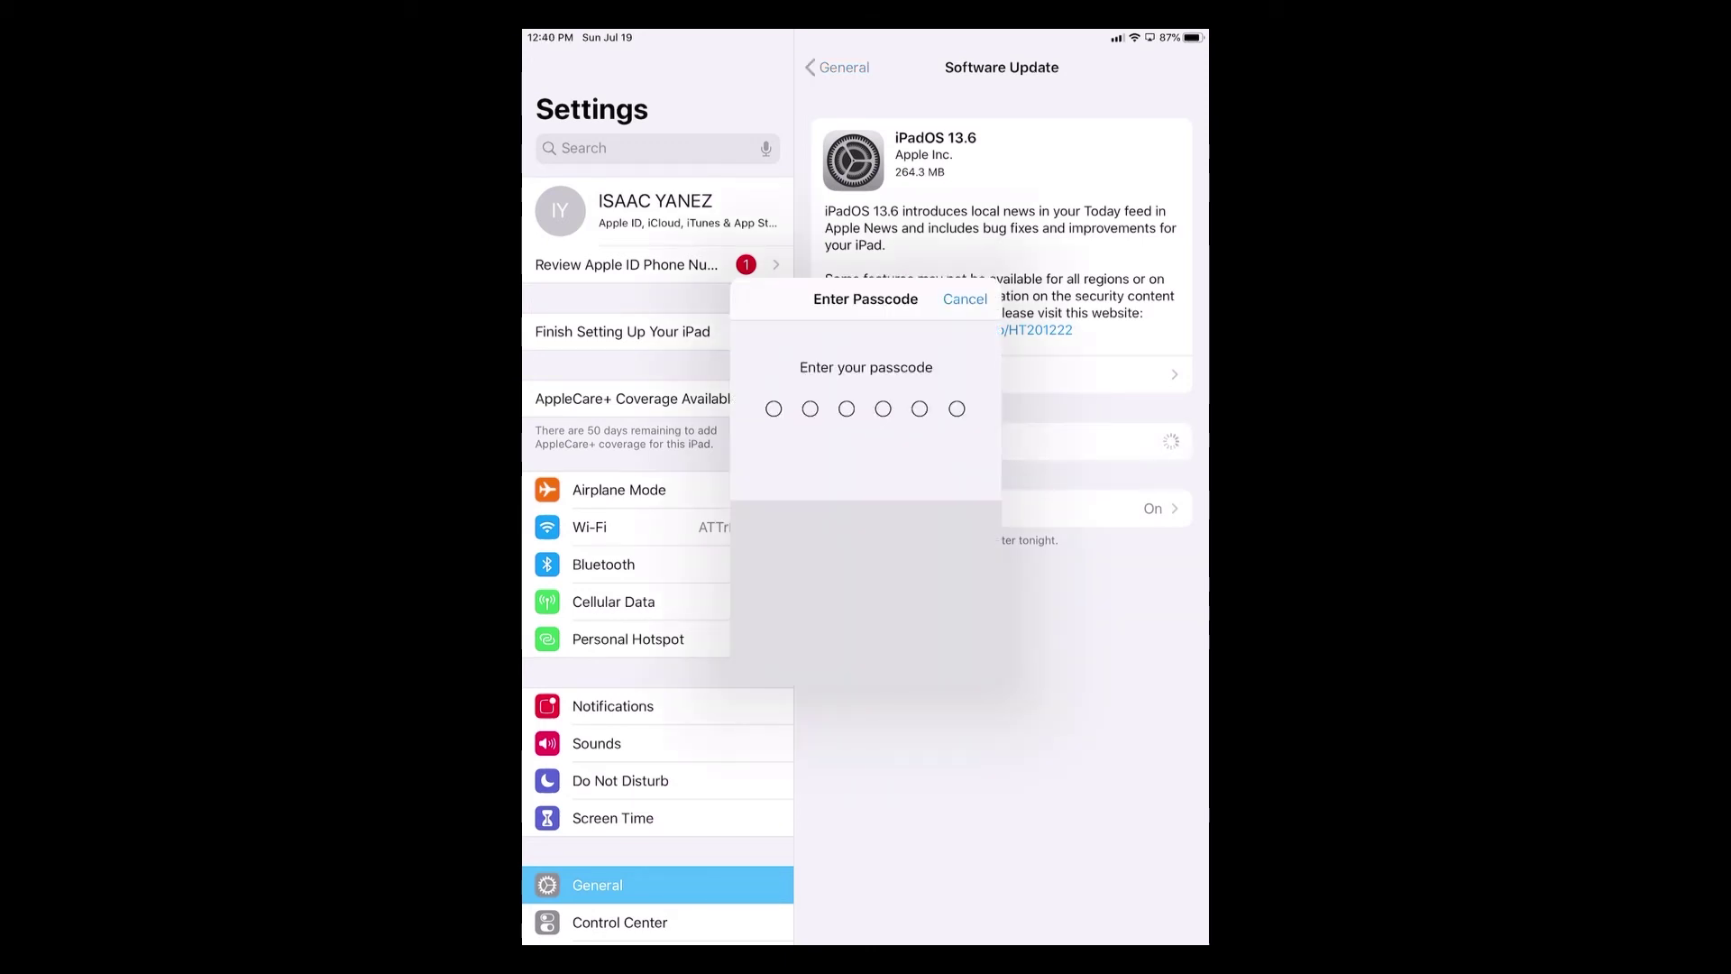
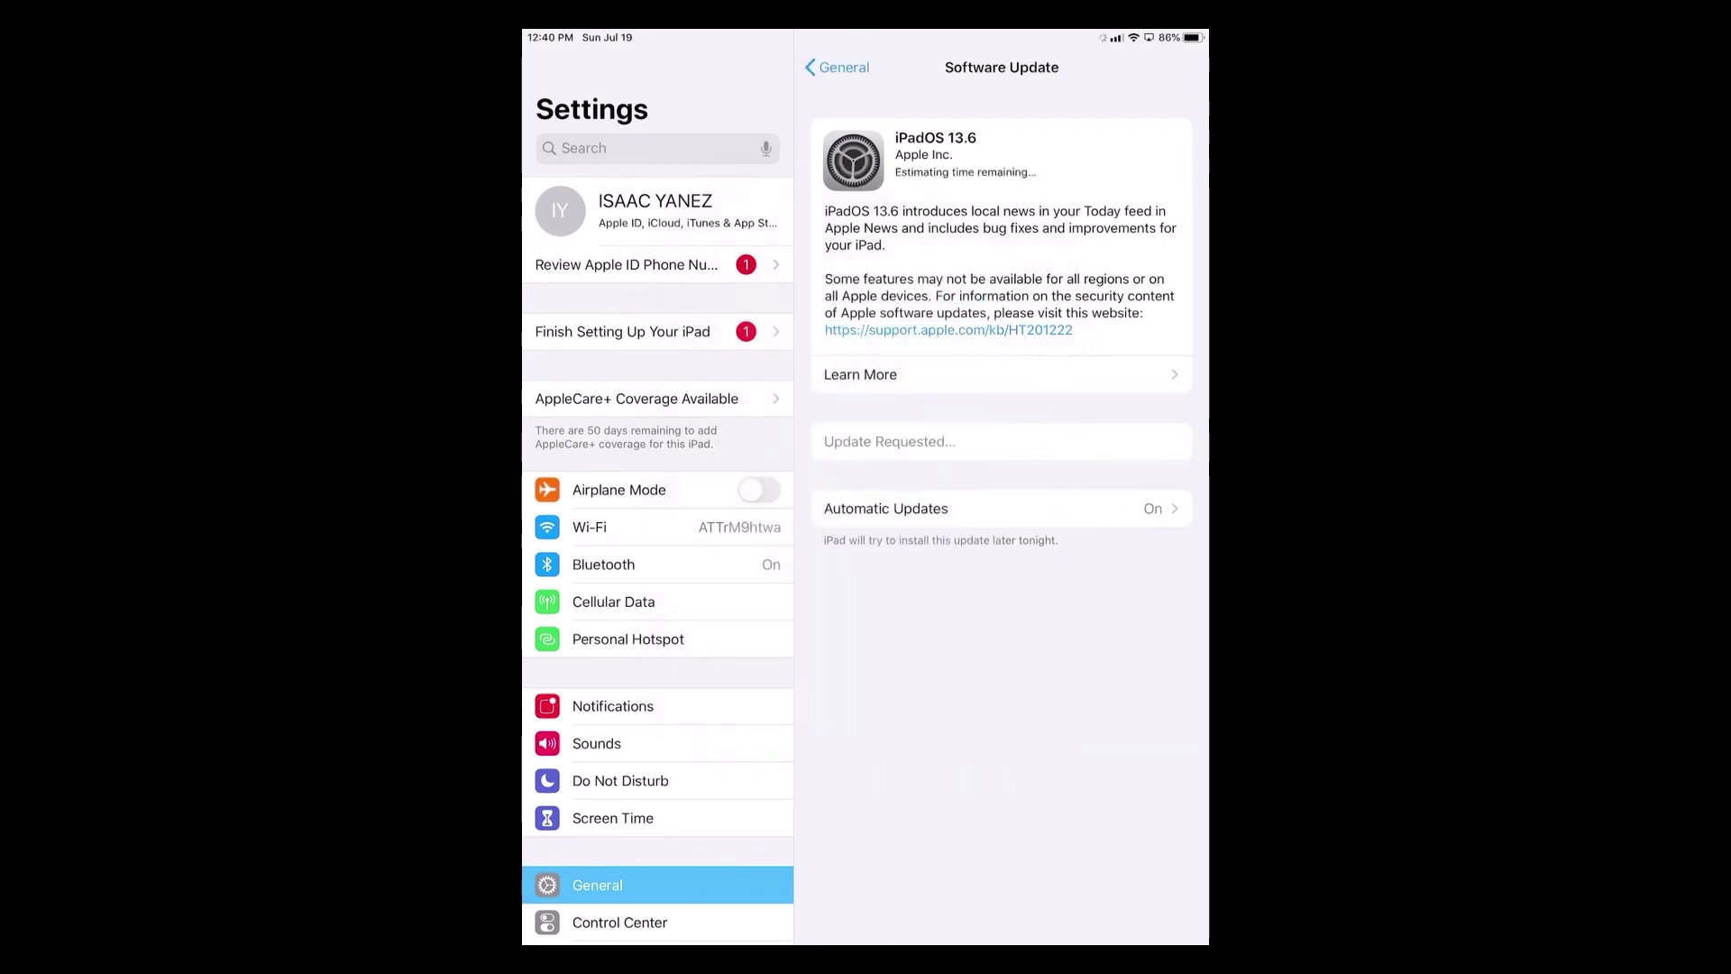